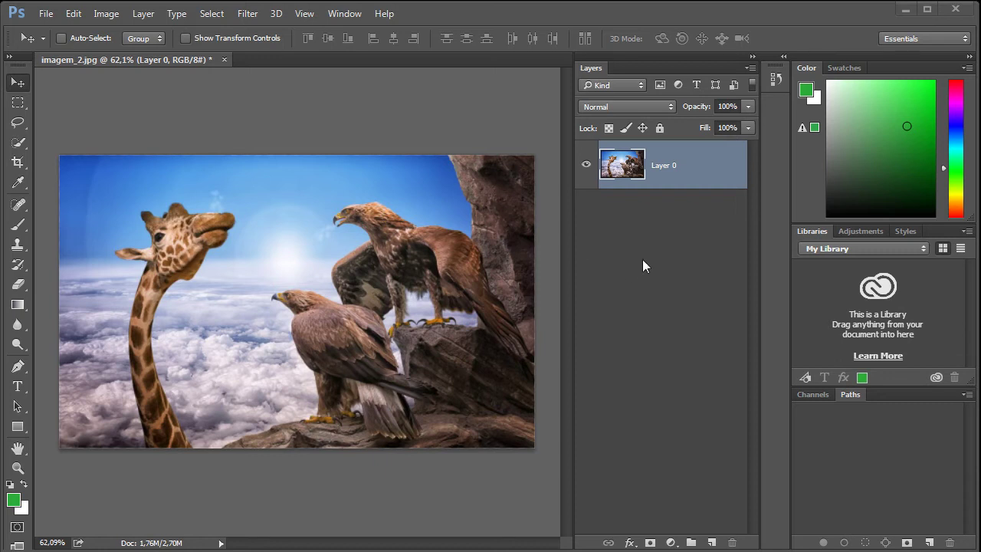
Show imagem_2.jpg at 100% actual size with Ctrl+1.
key("ctrl+1")
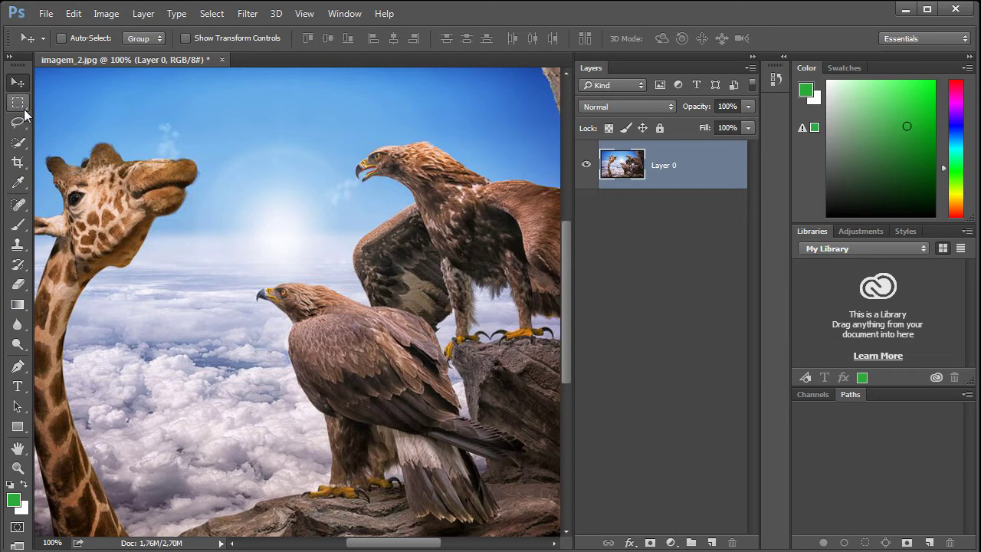
Choose the Elliptical Marquee Tool from the marquee tool flyout.
left_click_drag(21, 105, 71, 119)
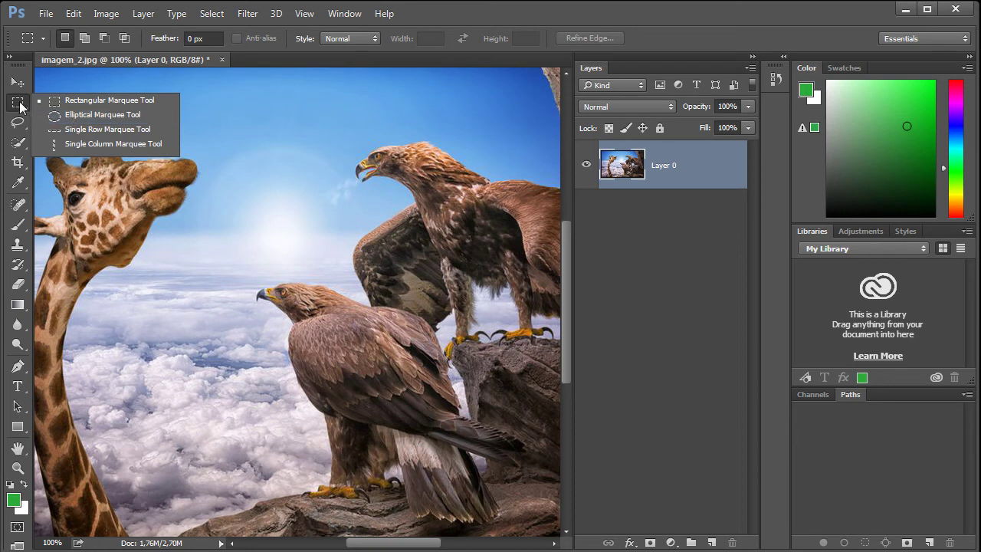
left_click(20, 108)
right_click(19, 107)
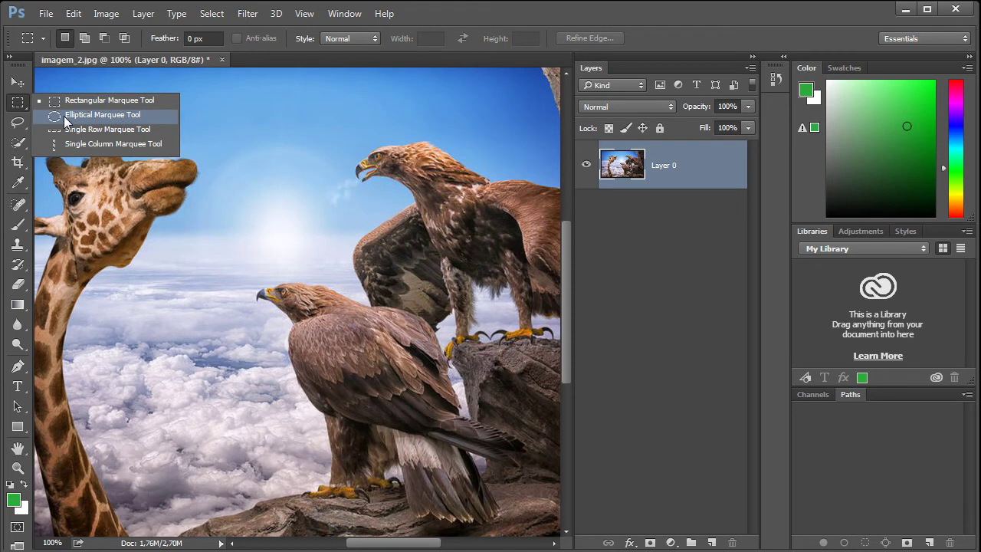
left_click(63, 116)
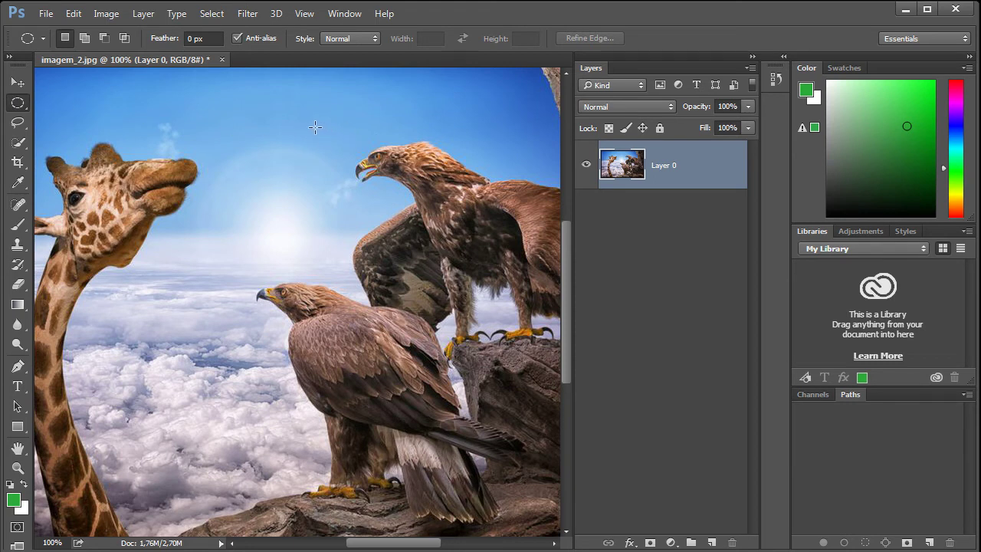
mouse_move(269, 109)
left_mouse_down()
mouse_move(463, 195)
mouse_move(336, 137)
mouse_move(331, 221)
mouse_move(410, 196)
mouse_move(489, 202)
left_mouse_up()
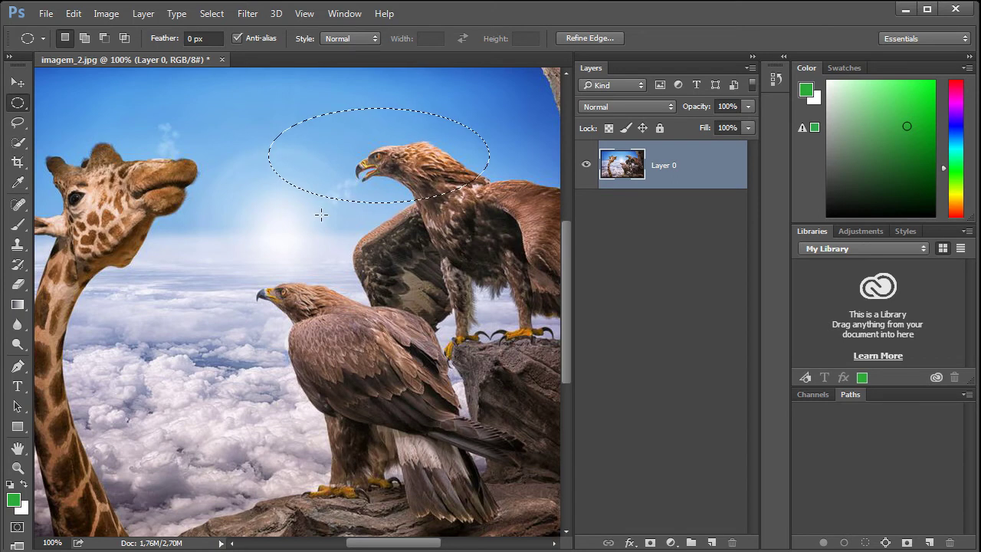
left_click(321, 214)
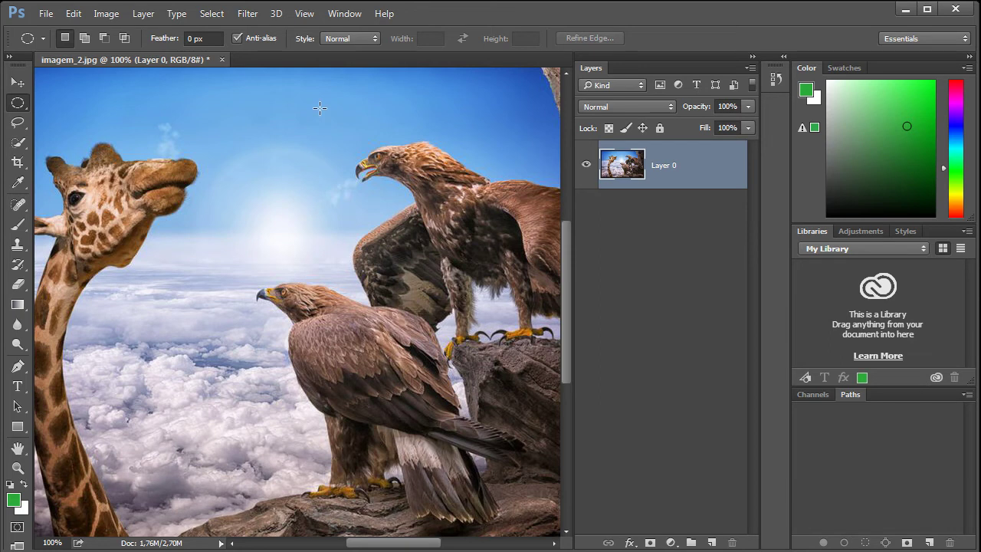
left_click_drag(319, 108, 493, 244)
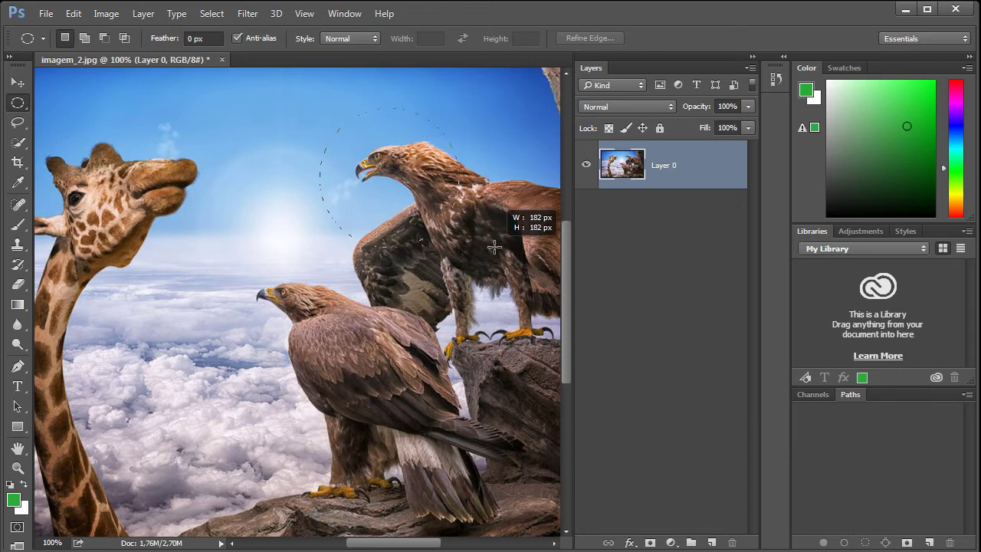
mouse_move(494, 244)
left_mouse_down()
mouse_move(442, 172)
mouse_move(502, 241)
mouse_move(444, 183)
mouse_move(486, 222)
left_mouse_up()
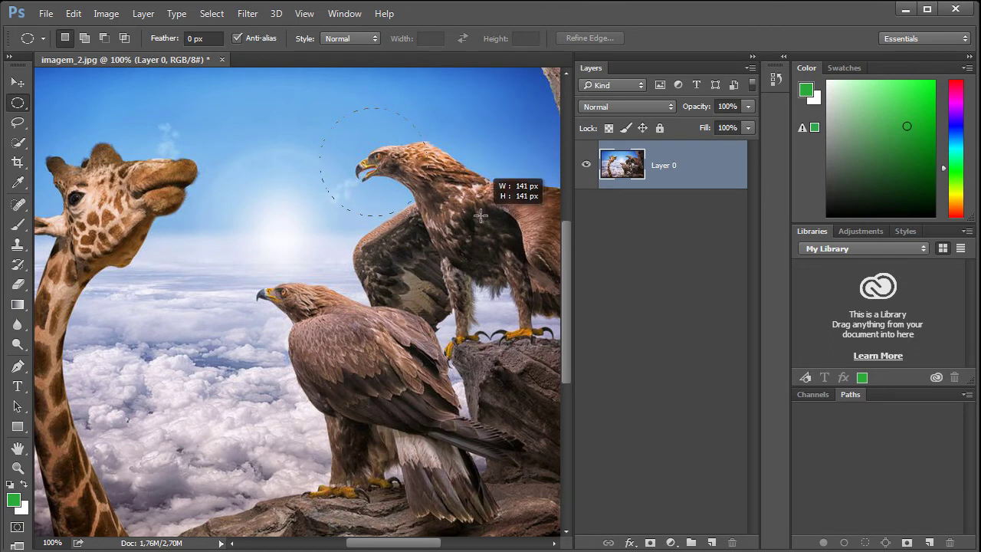
left_click_drag(480, 216, 480, 216)
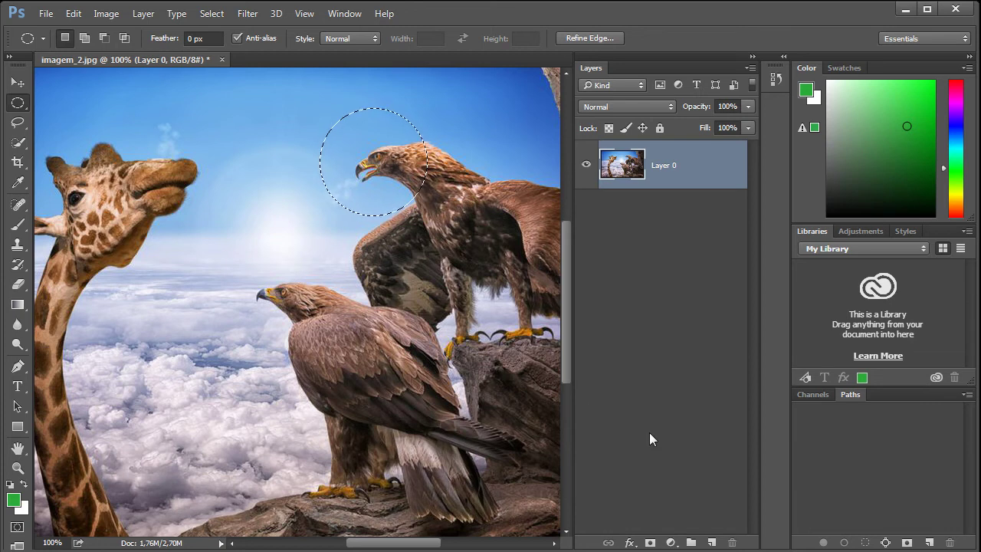
key("ctrl+d")
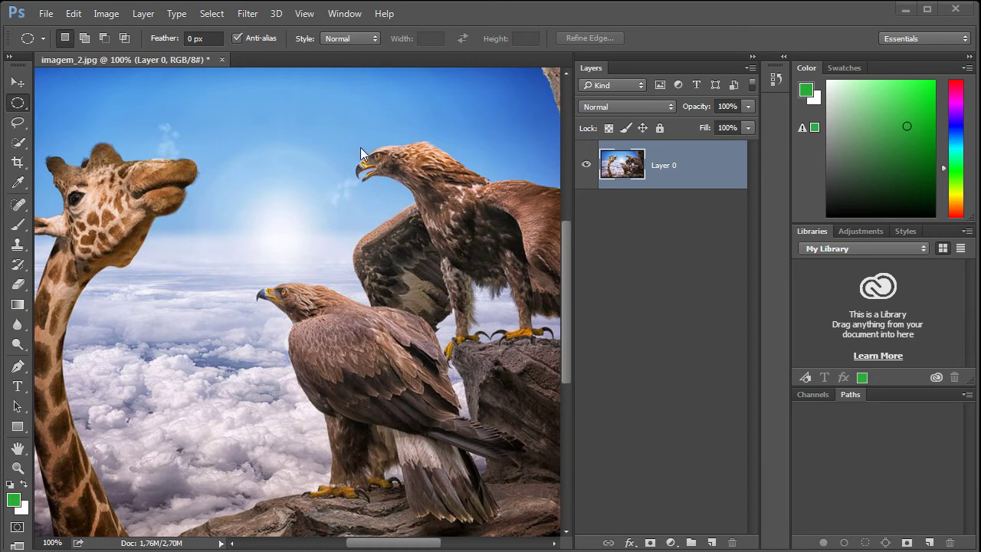
left_click(339, 122)
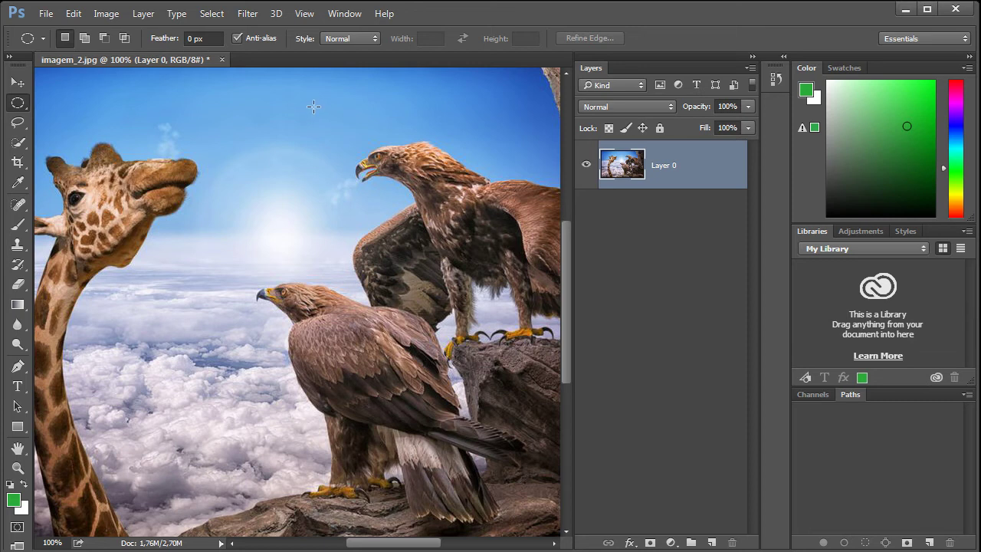
mouse_move(422, 95)
left_mouse_down()
mouse_move(258, 207)
mouse_move(290, 190)
left_mouse_up()
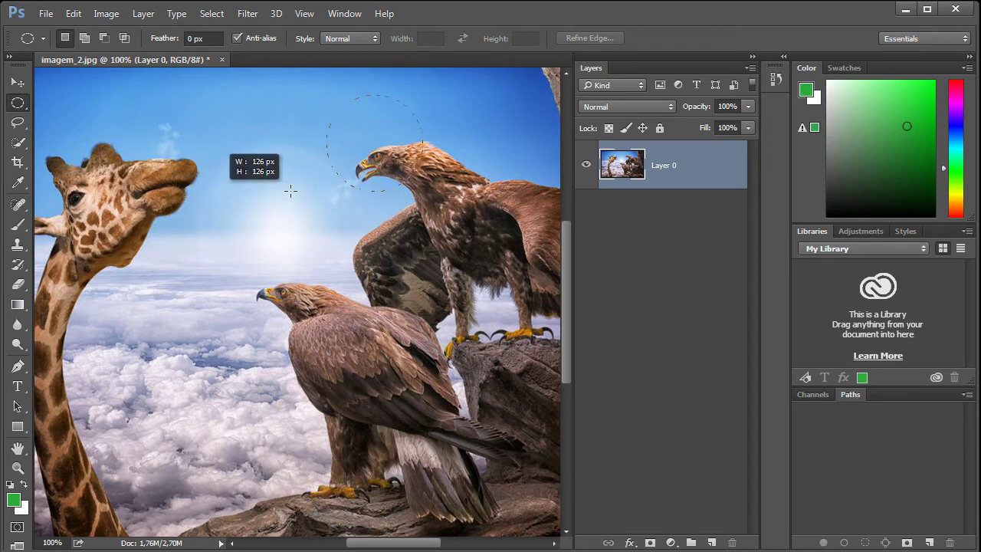
left_click_drag(290, 190, 288, 191)
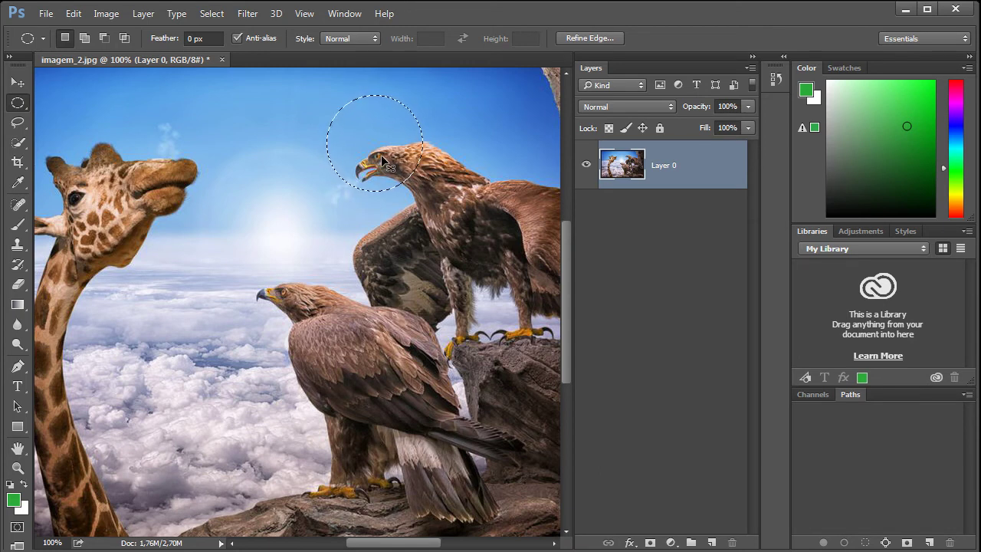
key("ctrl+d")
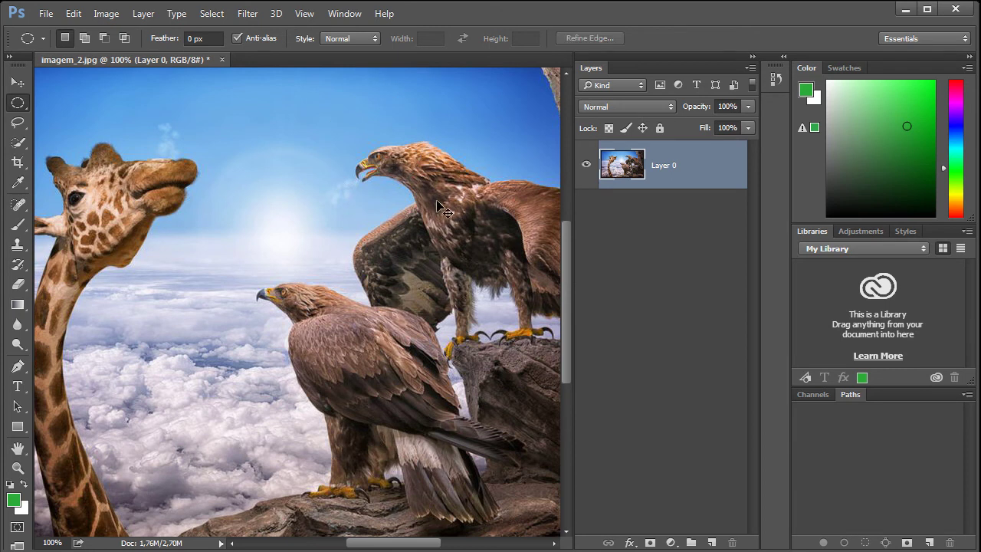
Zoom in and shift the photo layer about 56, 49 px down-left.
scroll(429, 209, "up", 1)
scroll(422, 203, "up", 1)
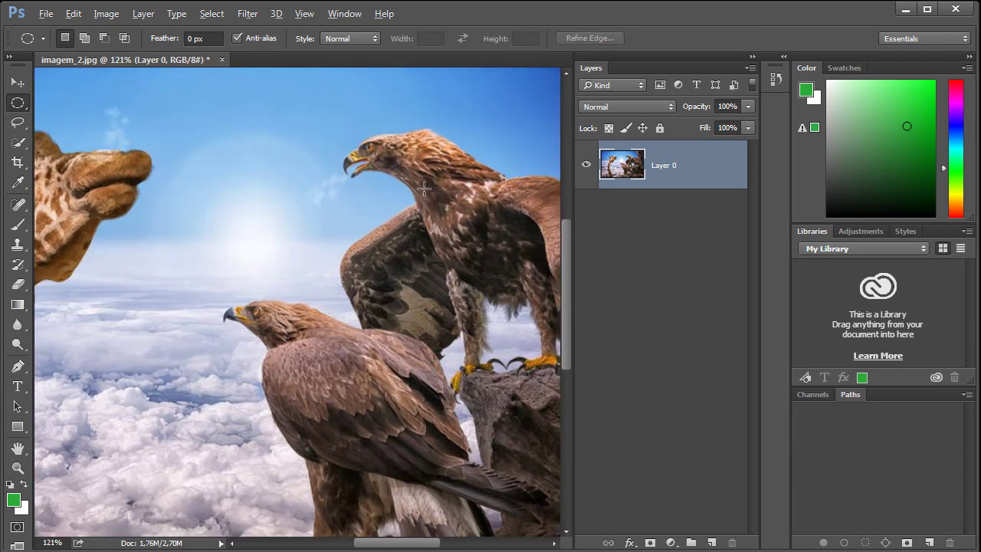
scroll(424, 188, "up", 1)
scroll(397, 175, "up", 1)
scroll(399, 176, "up", 1)
scroll(400, 175, "up", 1)
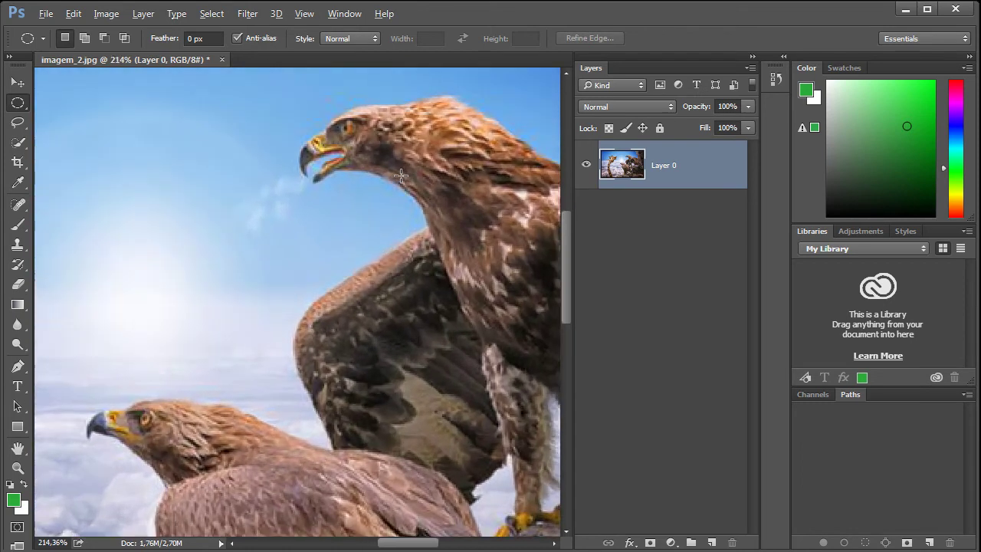
scroll(400, 176, "up", 1)
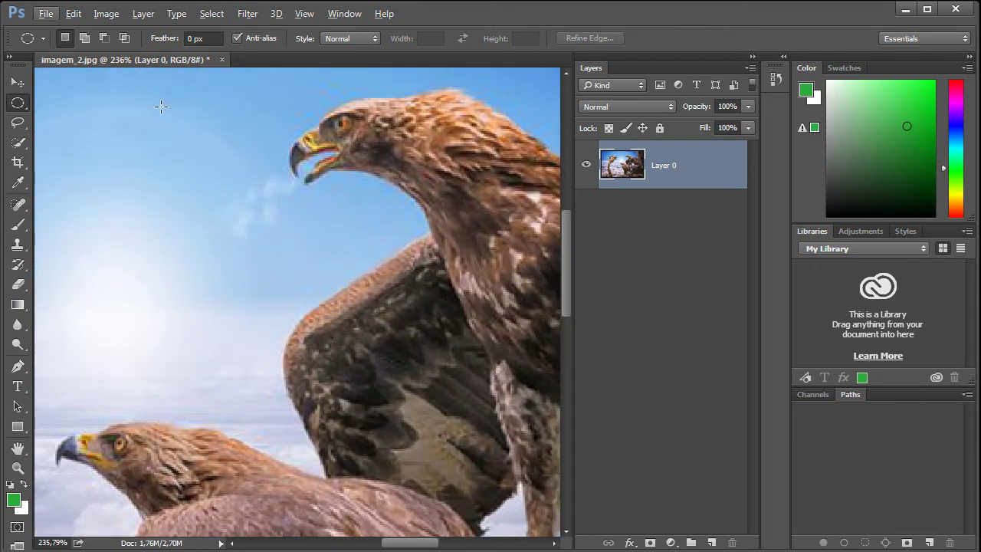
left_click(18, 82)
mouse_move(393, 173)
left_mouse_down()
mouse_move(291, 261)
mouse_move(368, 278)
left_mouse_up()
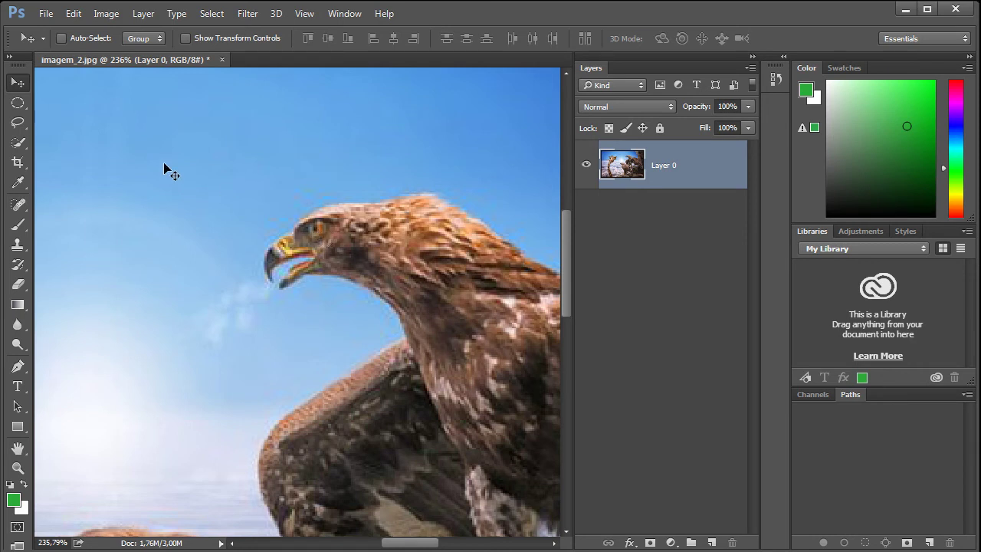
Draw a circular selection about 115 px across around the upper eagle's head.
left_click(18, 102)
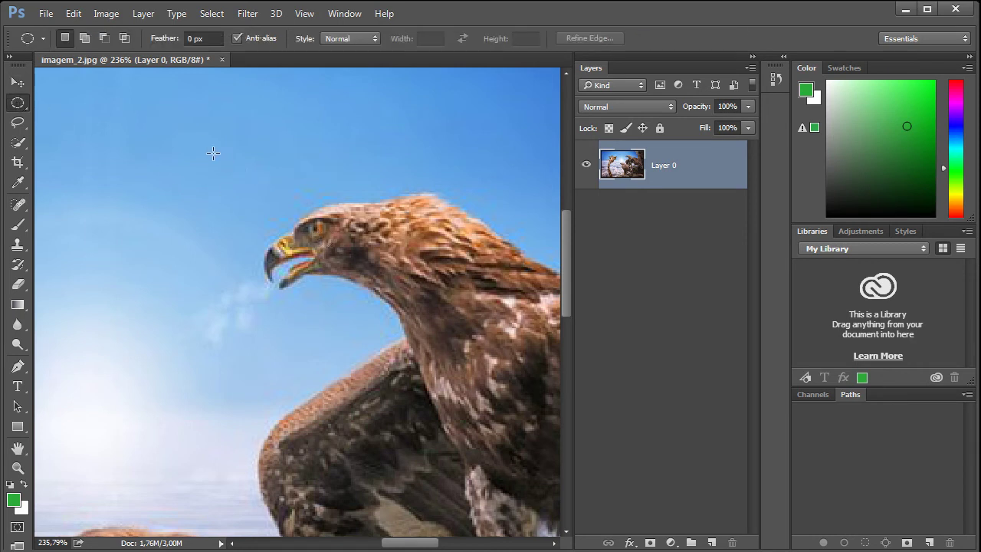
left_click_drag(208, 142, 378, 286)
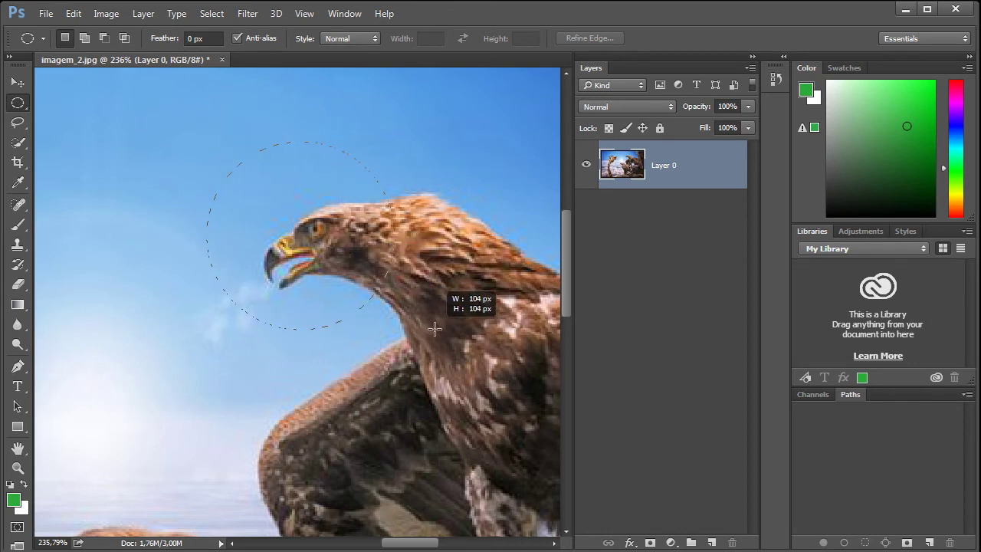
left_click_drag(378, 285, 451, 338)
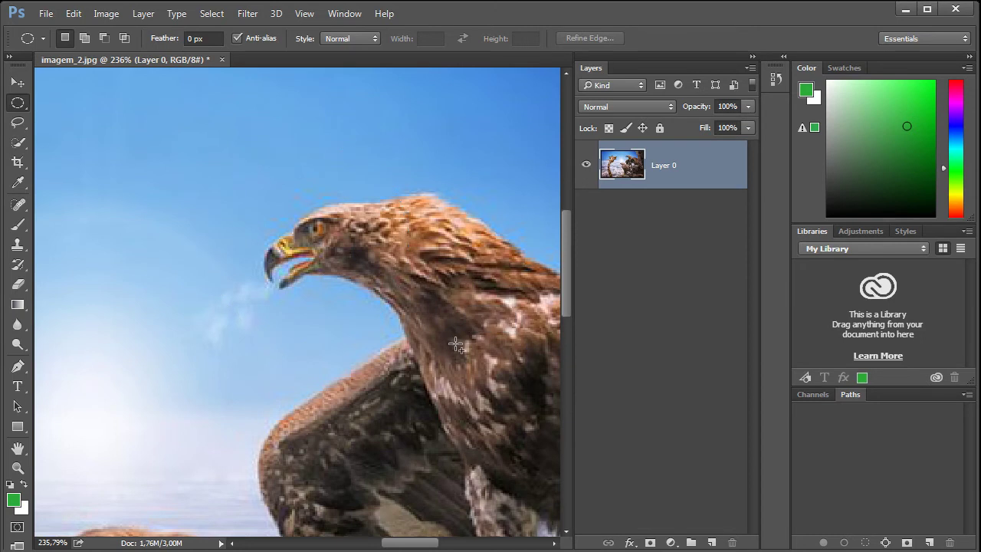
left_click(435, 180)
left_click_drag(314, 228, 344, 266)
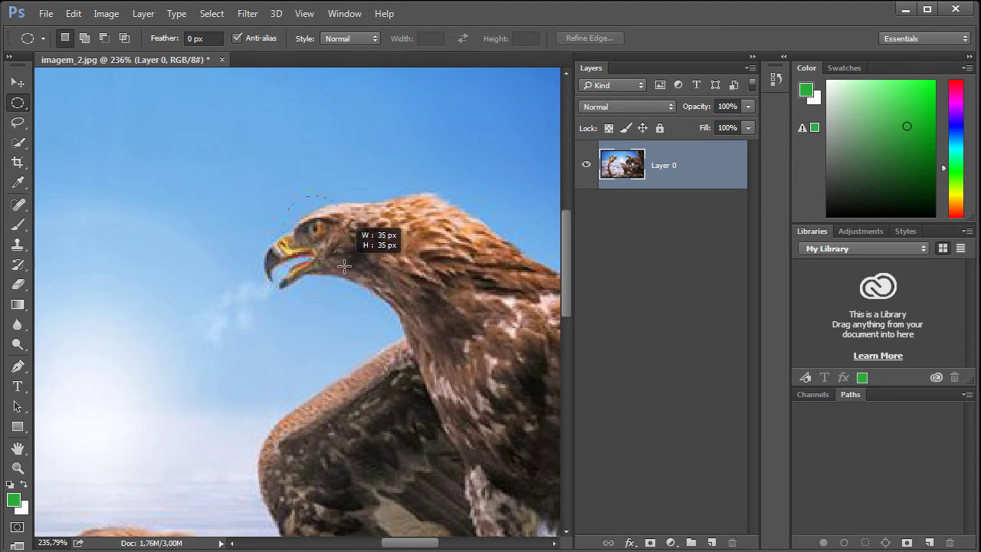
left_click_drag(344, 265, 417, 350)
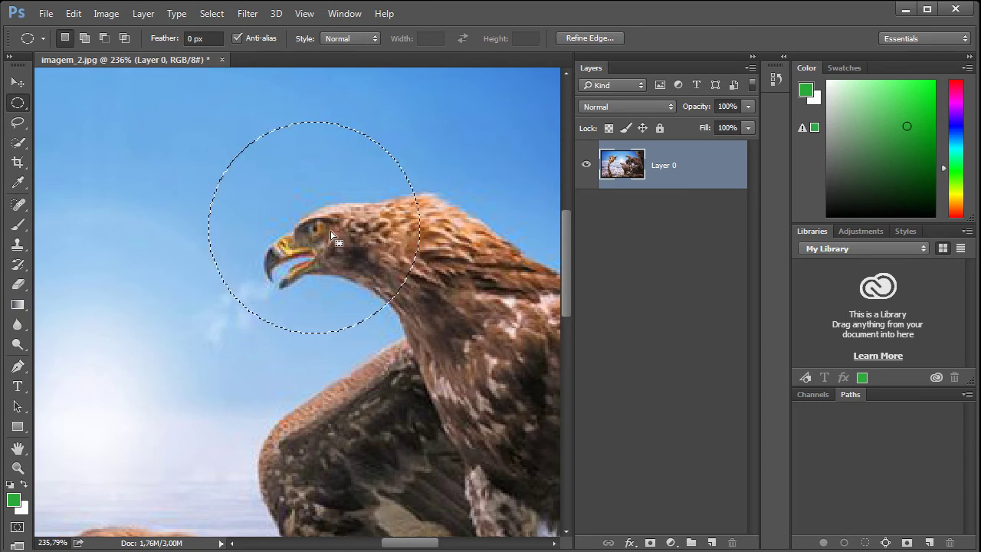
Clear the circle selection and switch to the Rectangular Marquee Tool.
left_click(445, 186)
right_click(26, 107)
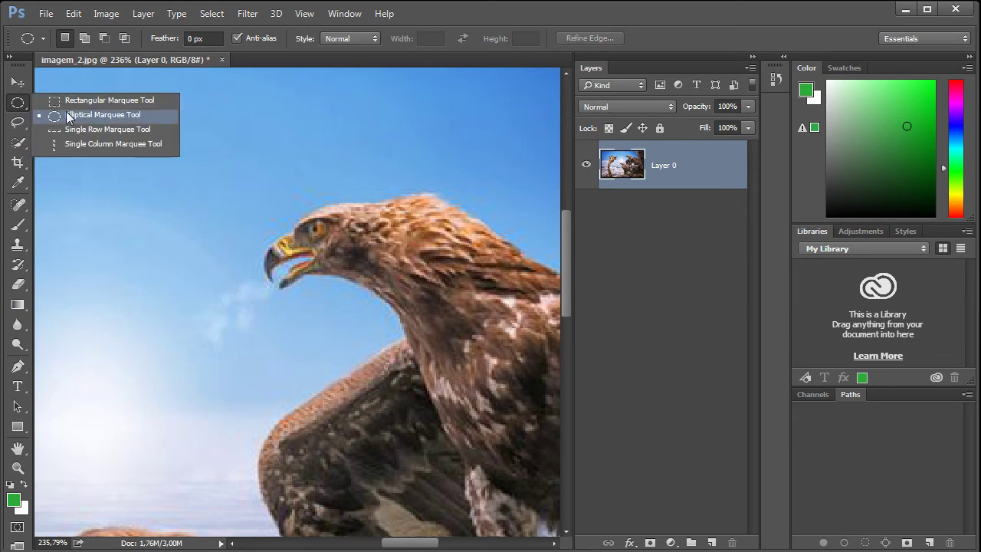
left_click(69, 103)
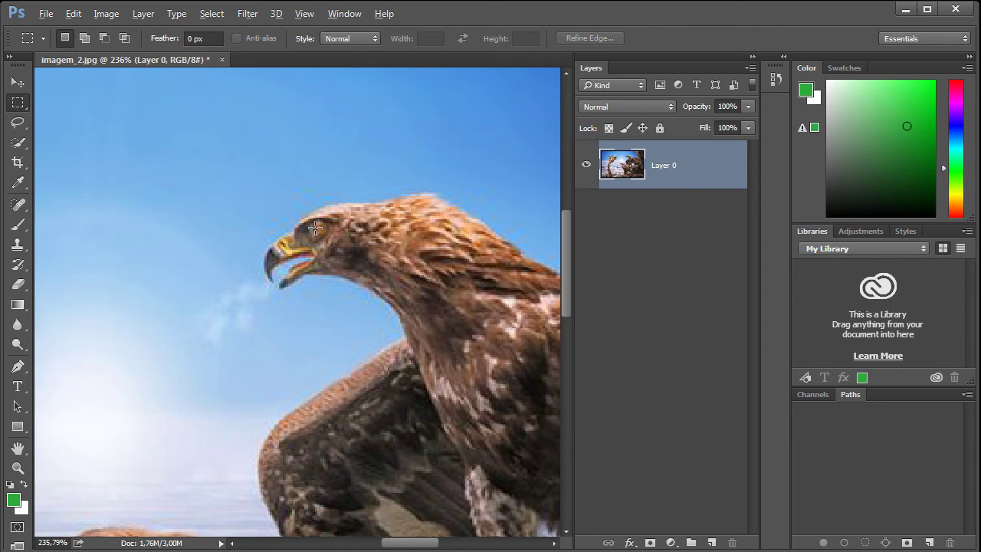
Draw a rectangle from the eagle's eye around its head, then deselect it.
mouse_move(315, 228)
left_mouse_down()
mouse_move(427, 312)
mouse_move(375, 264)
left_mouse_up()
left_click(395, 189)
left_click_drag(318, 229, 368, 286)
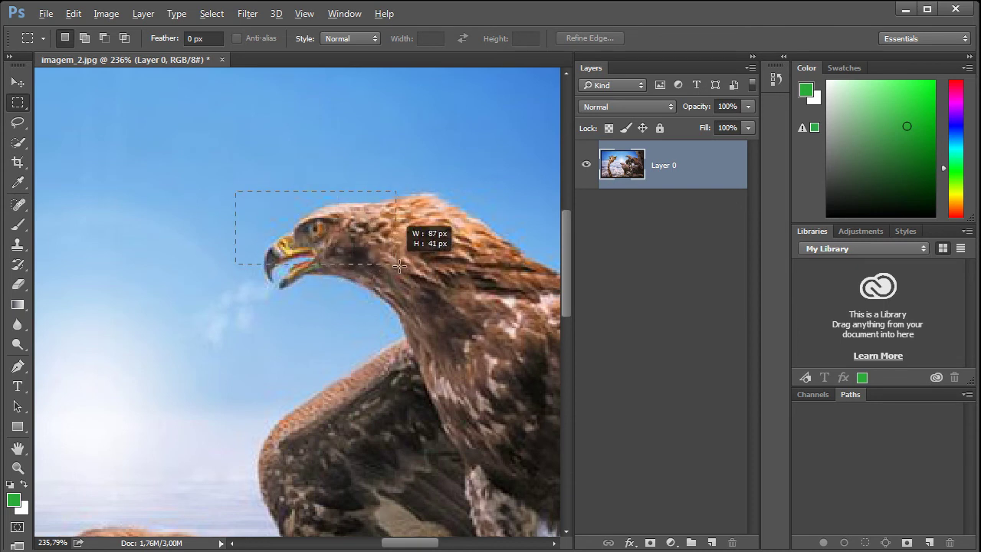
mouse_move(368, 286)
left_mouse_down()
mouse_move(438, 299)
mouse_move(459, 315)
mouse_move(458, 308)
mouse_move(416, 305)
mouse_move(459, 310)
mouse_move(438, 307)
mouse_move(457, 312)
mouse_move(445, 325)
mouse_move(426, 321)
mouse_move(386, 291)
mouse_move(442, 308)
left_mouse_up()
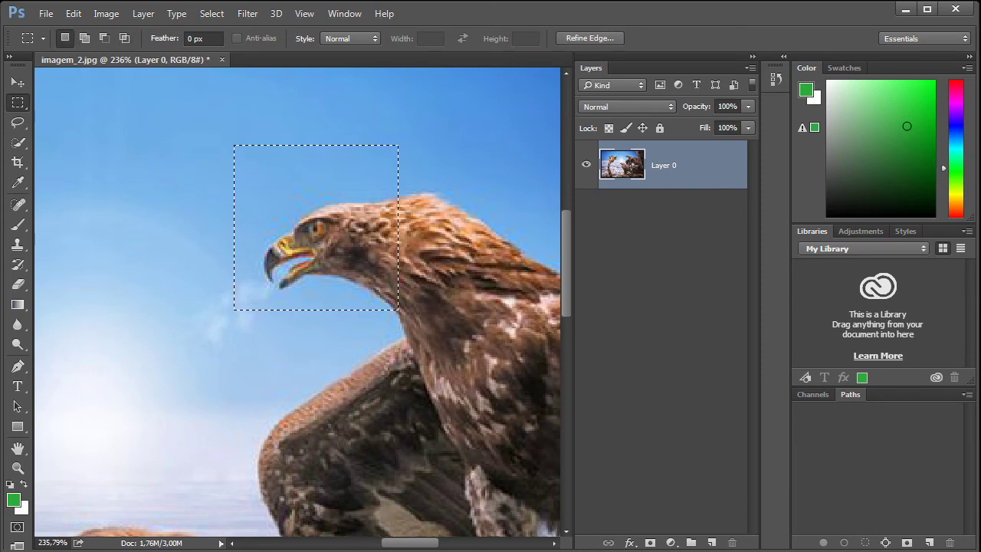
left_click(450, 334)
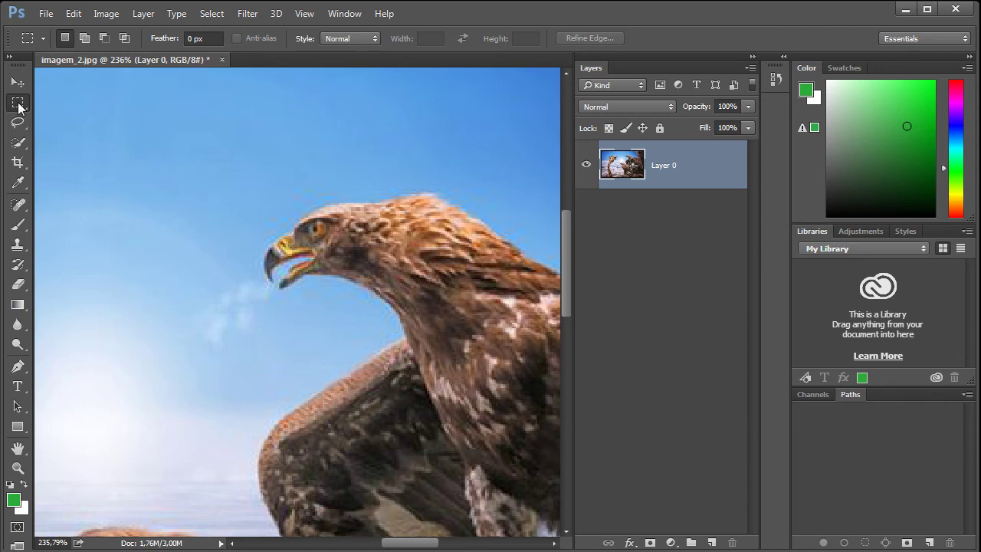
Use the Single Row Marquee Tool to place a 1000 px row above the eagle's head.
right_click(18, 103)
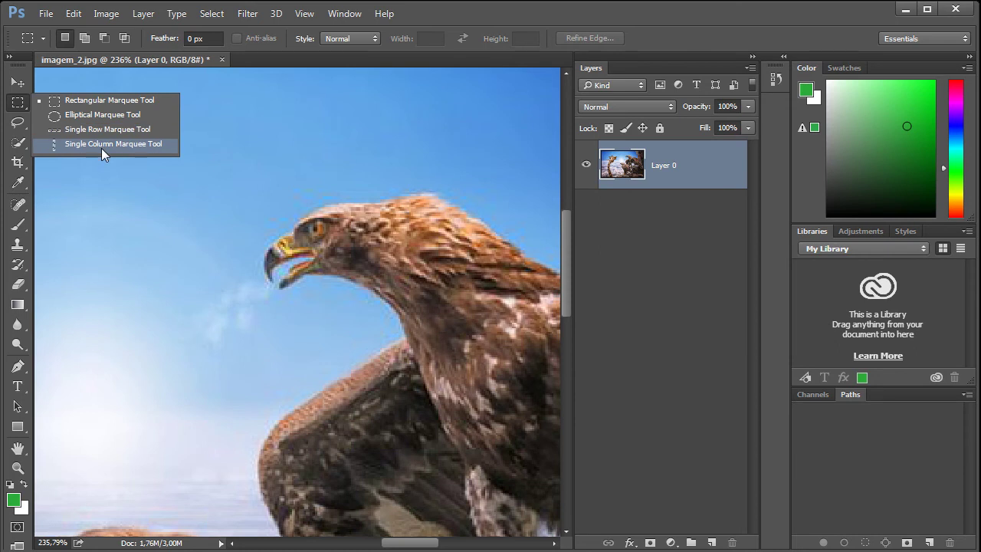
left_click(63, 132)
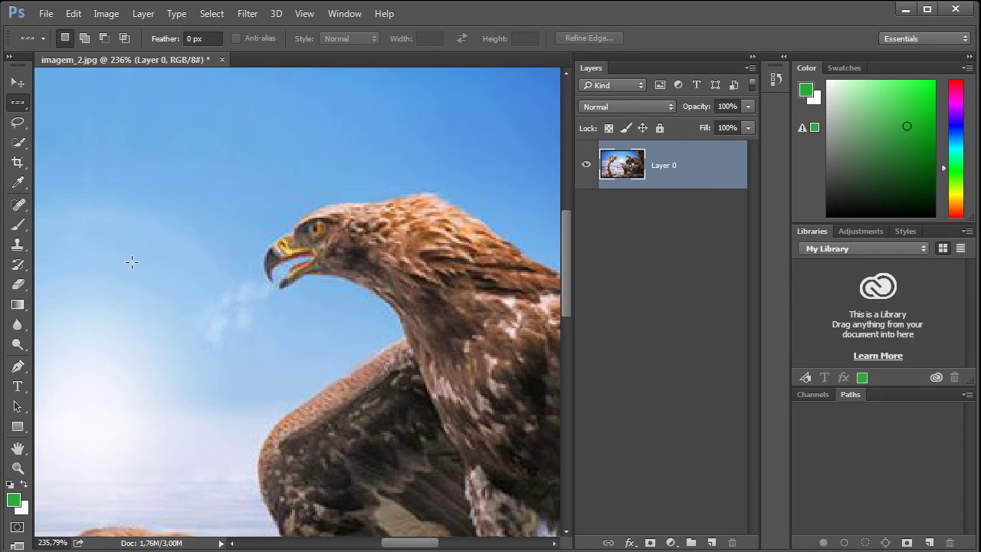
mouse_move(194, 198)
left_mouse_down()
mouse_move(319, 255)
mouse_move(339, 295)
mouse_move(284, 332)
mouse_move(213, 286)
mouse_move(202, 173)
left_mouse_up()
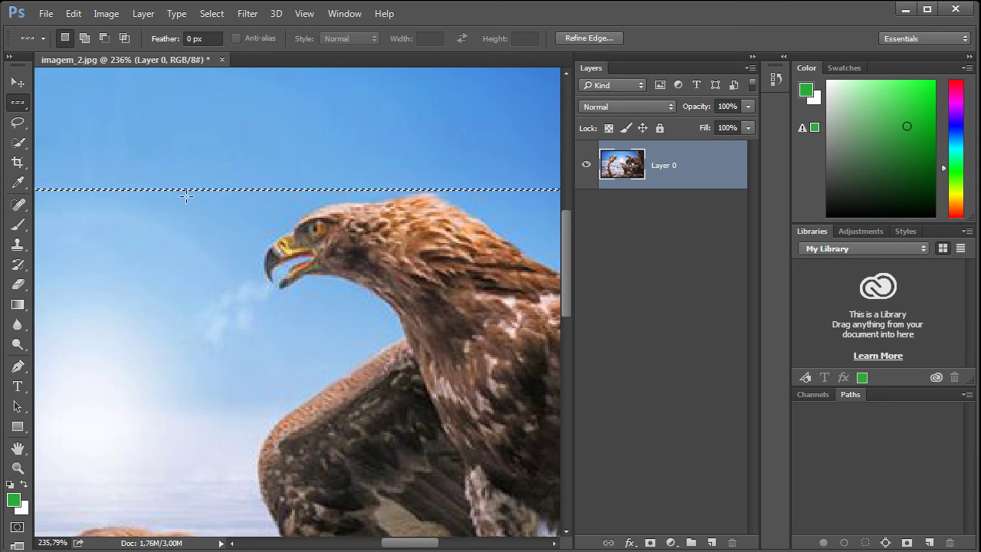
Zoom in to about 3090% and pan to bring the eagle's head and eye into view.
scroll(187, 188, "up", 2)
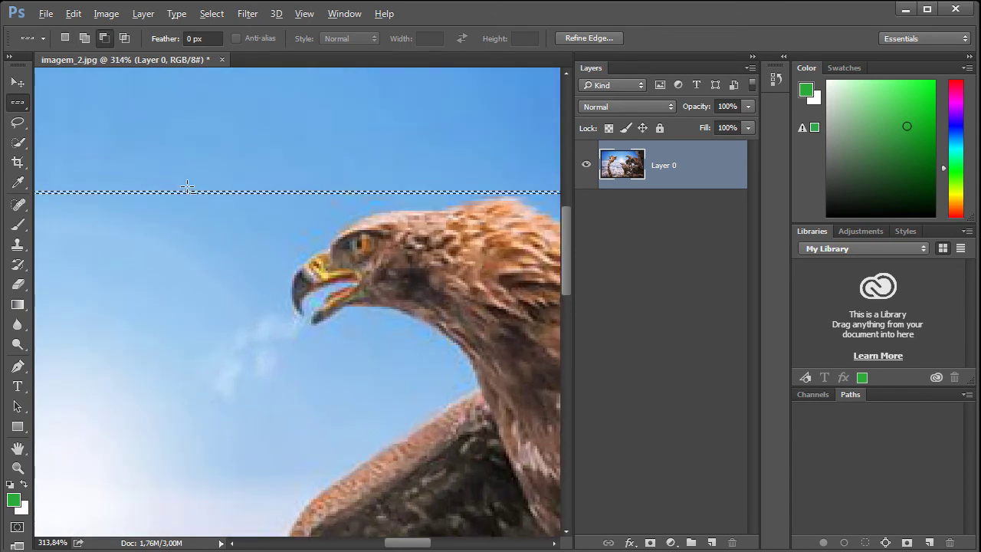
scroll(187, 188, "up", 2)
scroll(192, 191, "up", 2)
scroll(195, 192, "up", 2)
scroll(197, 193, "up", 2)
scroll(197, 193, "up", 1)
scroll(197, 195, "up", 1)
scroll(198, 198, "up", 1)
scroll(197, 200, "up", 1)
scroll(198, 201, "up", 1)
scroll(203, 204, "up", 1)
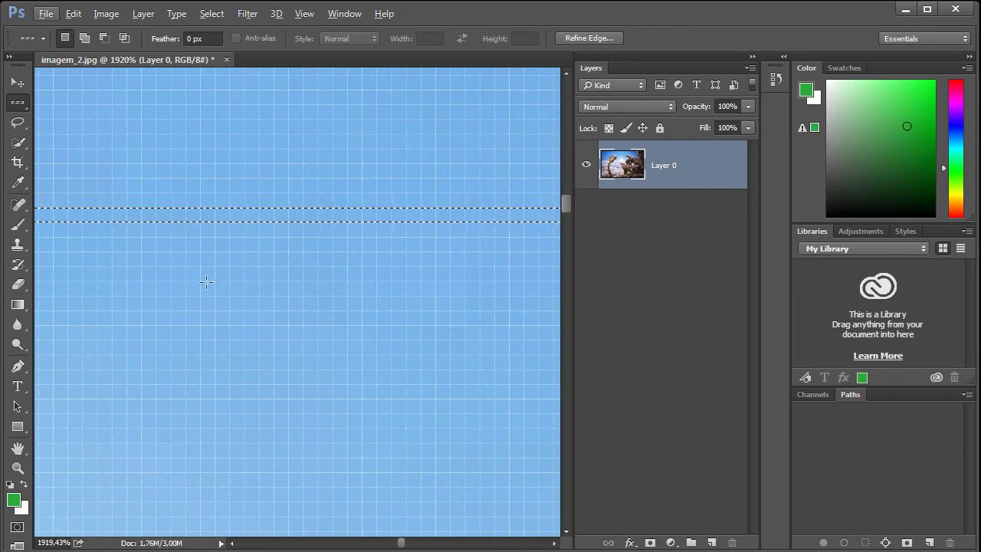
left_click_drag(322, 332, 243, 305)
mouse_move(372, 324)
left_mouse_down()
mouse_move(241, 221)
mouse_move(206, 169)
left_mouse_up()
left_click_drag(370, 249, 138, 176)
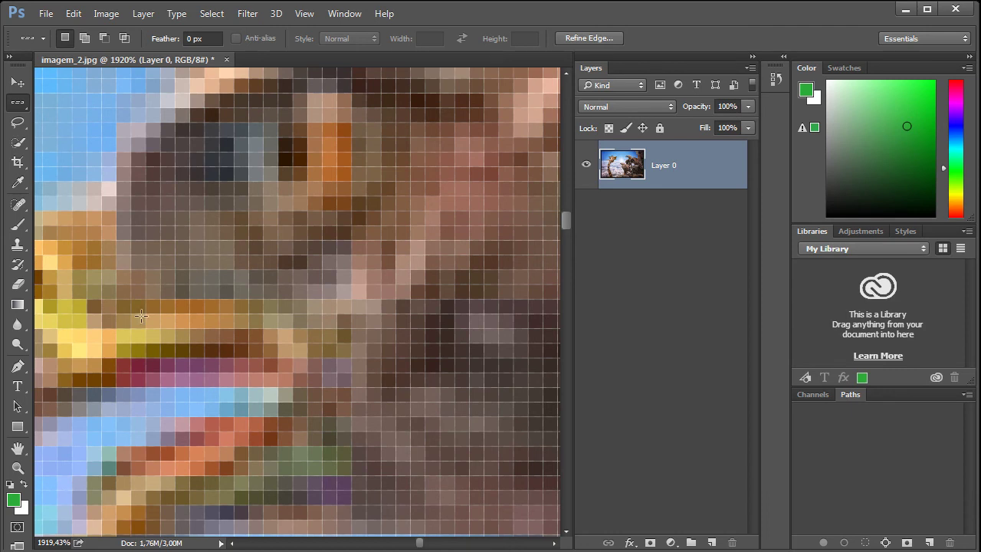
left_click_drag(101, 203, 246, 376)
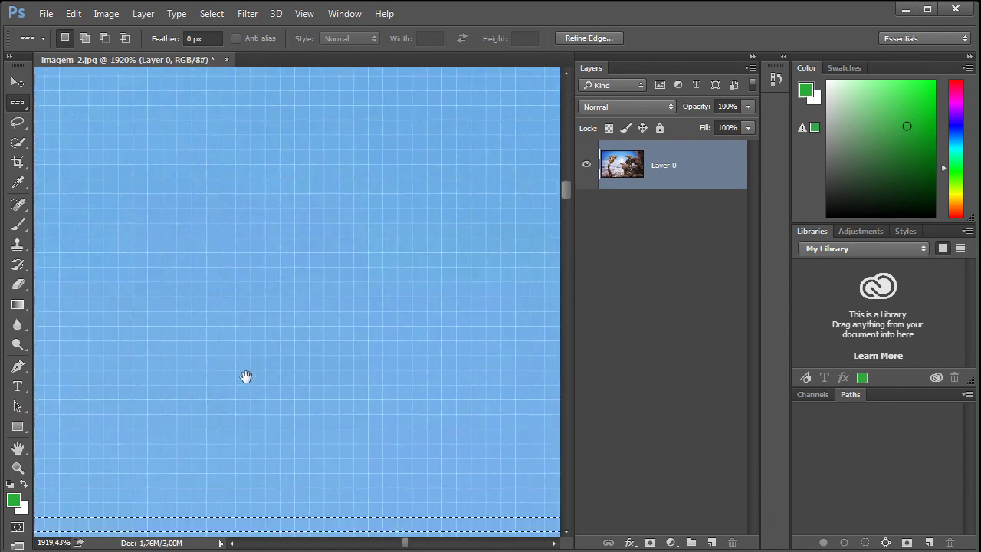
mouse_move(167, 315)
left_mouse_down()
mouse_move(334, 468)
mouse_move(320, 258)
mouse_move(319, 392)
mouse_move(269, 388)
mouse_move(308, 349)
left_mouse_up()
Zoom out and back in to inspect the one-pixel row selection.
scroll(301, 351, "down", 1)
scroll(301, 351, "down", 1)
scroll(301, 350, "down", 2)
scroll(301, 352, "down", 1)
scroll(301, 356, "down", 1)
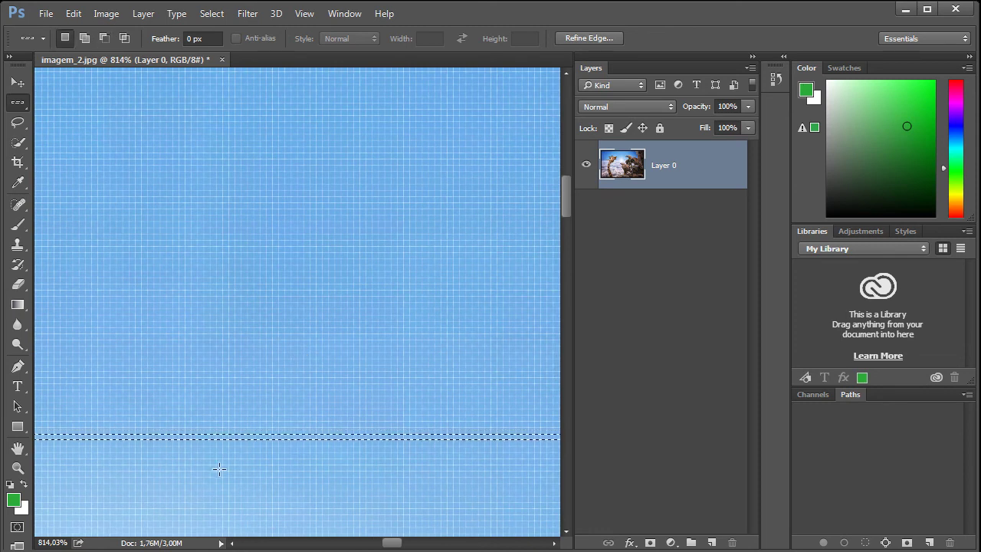
scroll(205, 464, "up", 1)
scroll(179, 460, "up", 2)
scroll(168, 436, "up", 1)
scroll(174, 437, "up", 1)
scroll(174, 438, "up", 1)
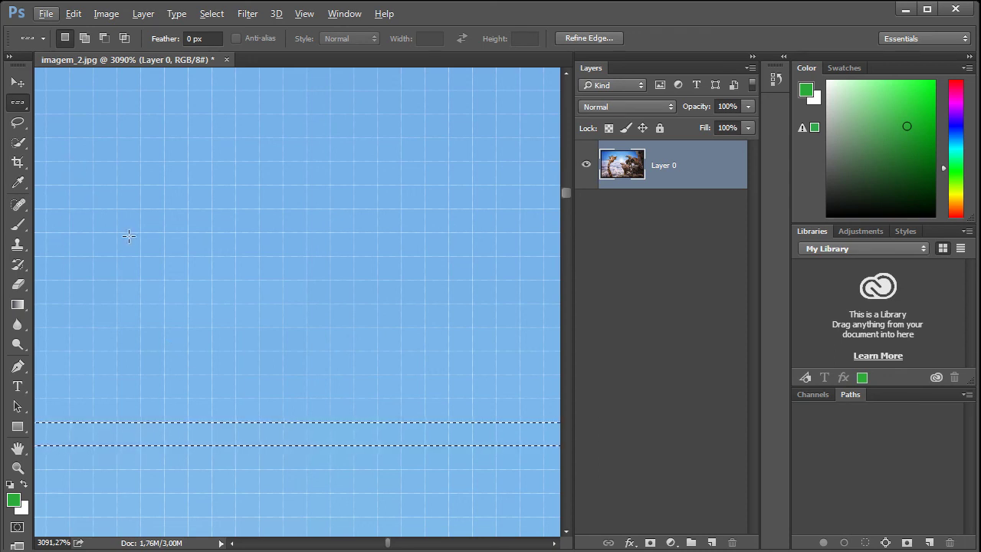
Try a full-width selection band, then deselect and reselect Layer 0.
left_click_drag(87, 167, 149, 246)
scroll(298, 307, "up", 5)
left_click_drag(207, 186, 602, 257)
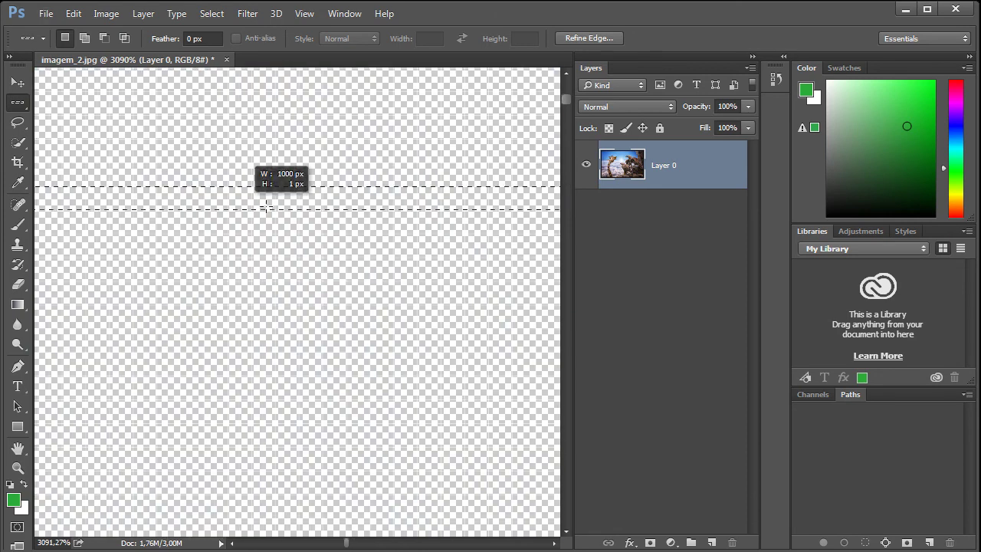
left_click(602, 253)
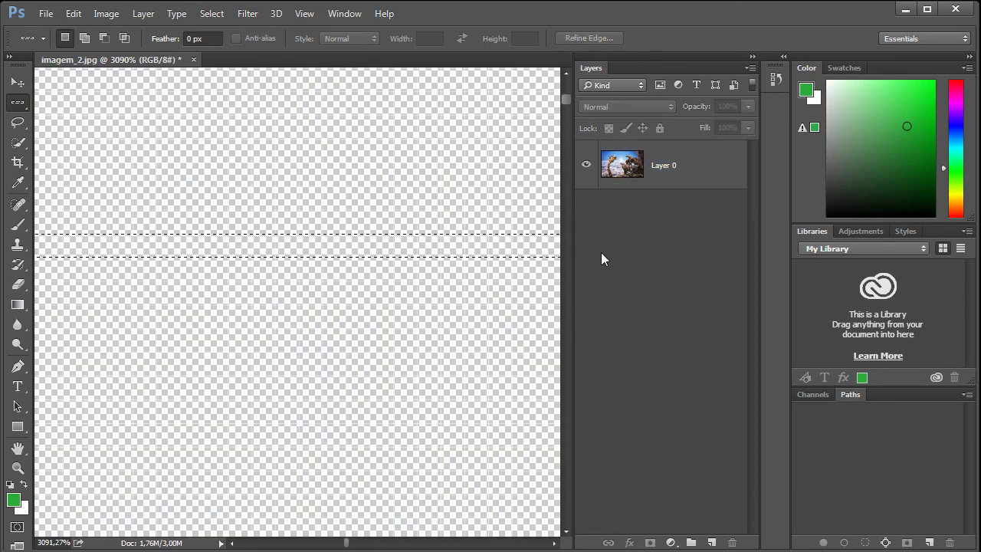
left_click(597, 247)
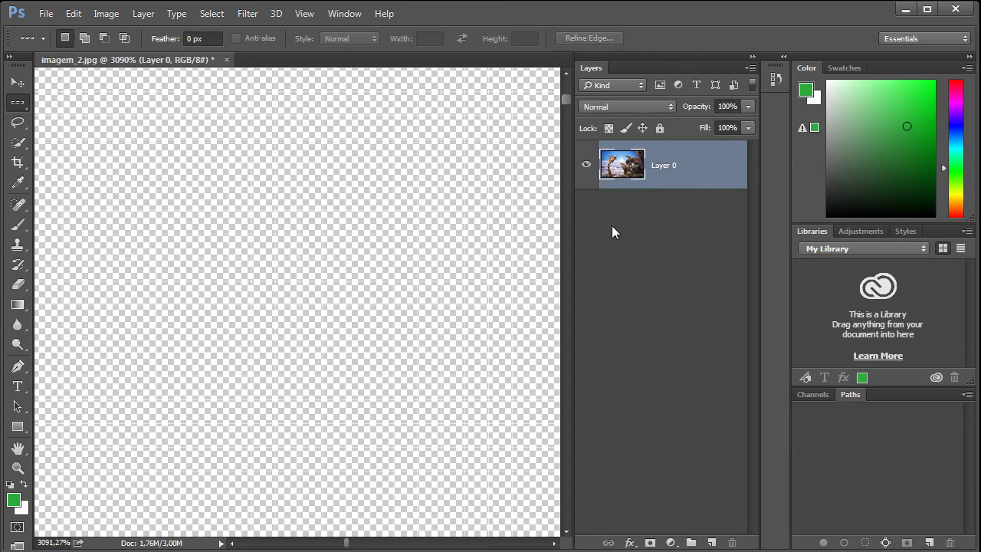
left_click(613, 173)
left_click(550, 198)
scroll(399, 249, "down", 2, "alt")
scroll(362, 275, "down", 3, "alt")
scroll(362, 275, "down", 2, "alt")
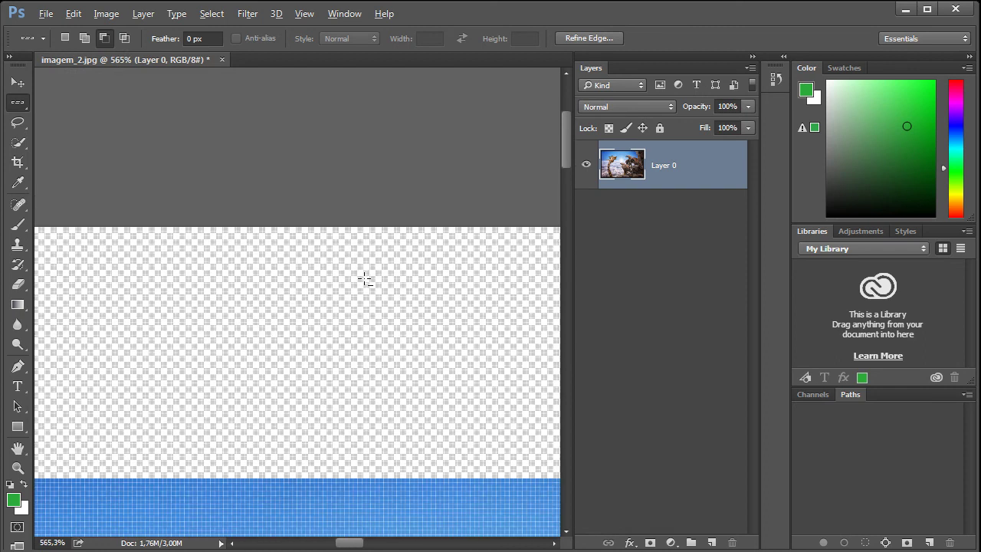
scroll(379, 333, "down", 3)
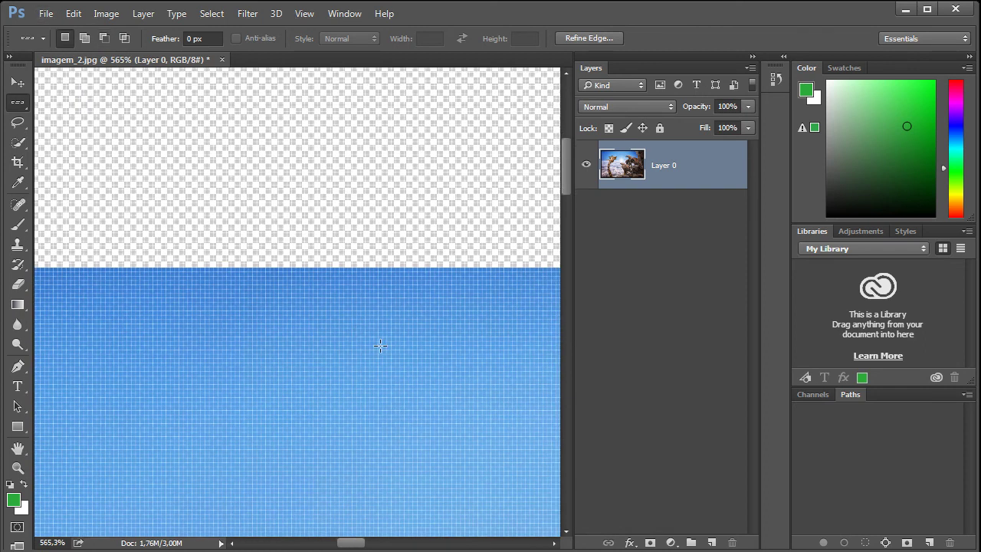
scroll(375, 354, "down", 2)
Nudge the photo up with the Move tool and place a new one-pixel row across the sky.
key("v")
key("shift+Up")
key("shift+Up")
key("shift+Up")
key("shift+Up")
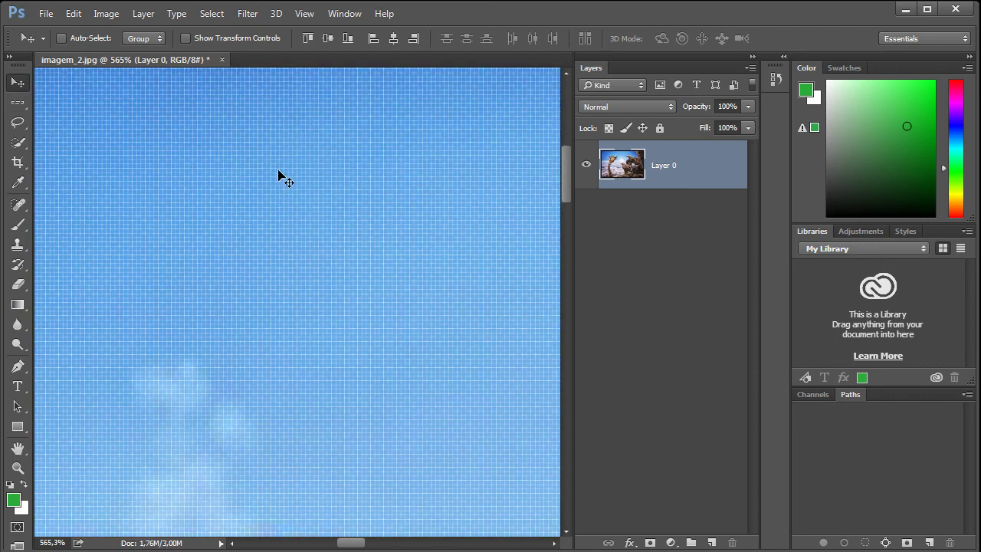
key("shift+Up")
key("shift+Up")
mouse_move(258, 286)
left_mouse_down()
mouse_move(208, 256)
mouse_move(400, 317)
left_mouse_up()
left_click(18, 102)
mouse_move(153, 191)
left_mouse_down()
mouse_move(184, 238)
mouse_move(326, 208)
left_mouse_up()
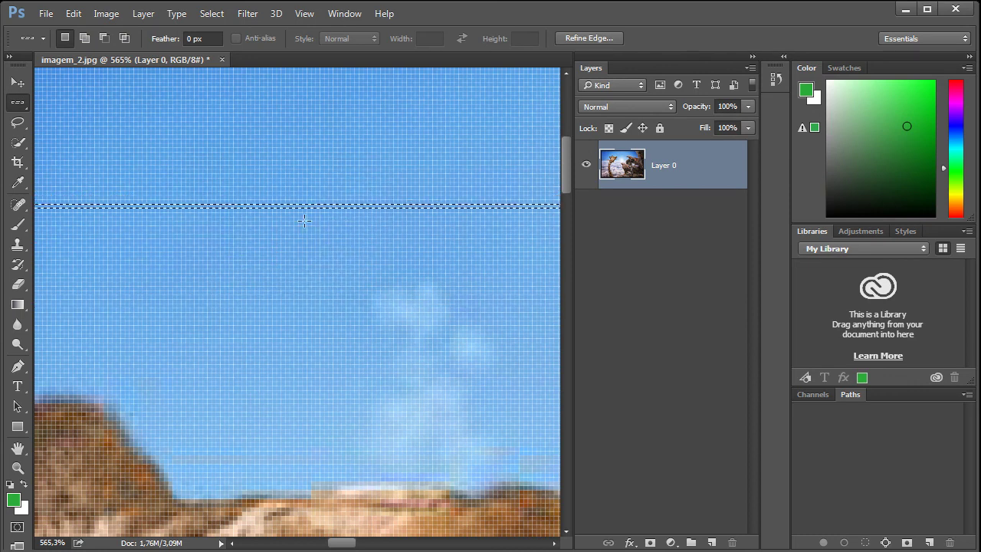
Zoom in to about 1330% on the one-pixel row in the blue sky.
key("alt")
scroll(292, 203, "up", 1)
scroll(288, 205, "up", 2)
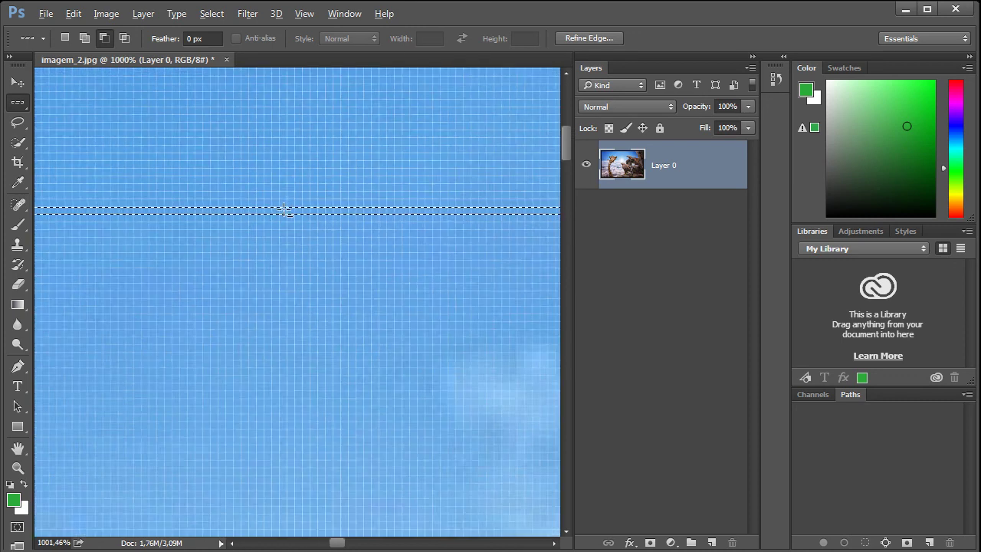
scroll(283, 209, "up", 1)
scroll(279, 212, "up", 1)
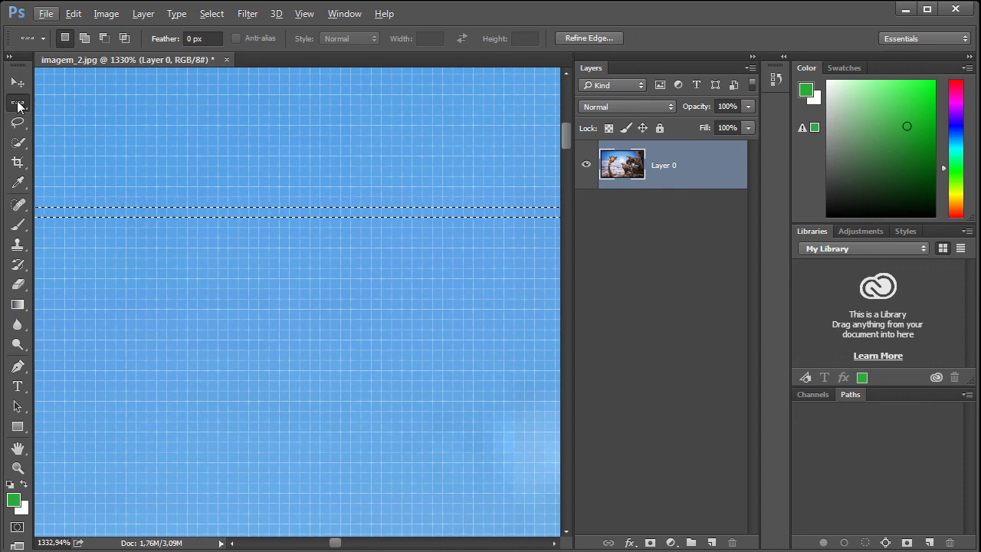
Switch to the Single Column Marquee Tool and place a 616 px column through the giraffe's head.
right_click(18, 106)
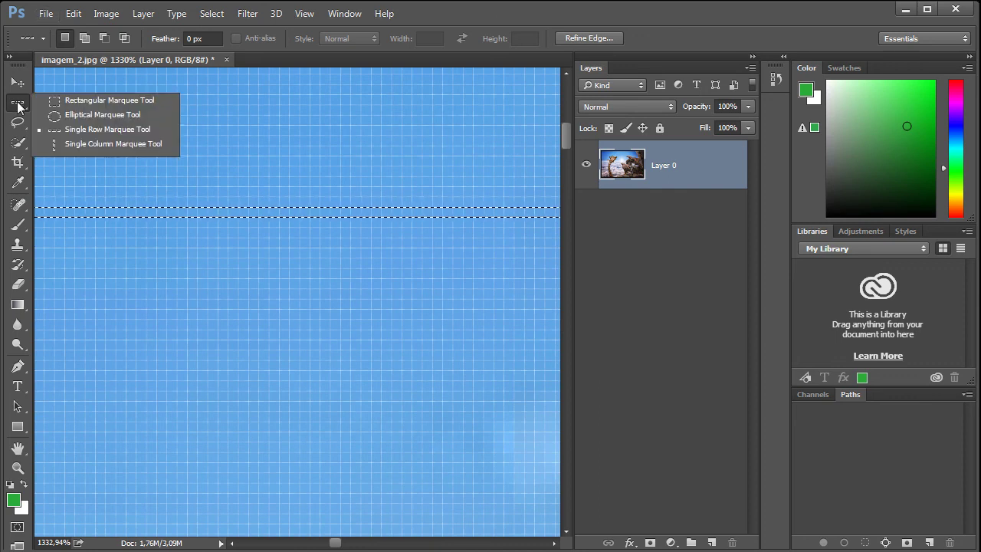
left_click(70, 148)
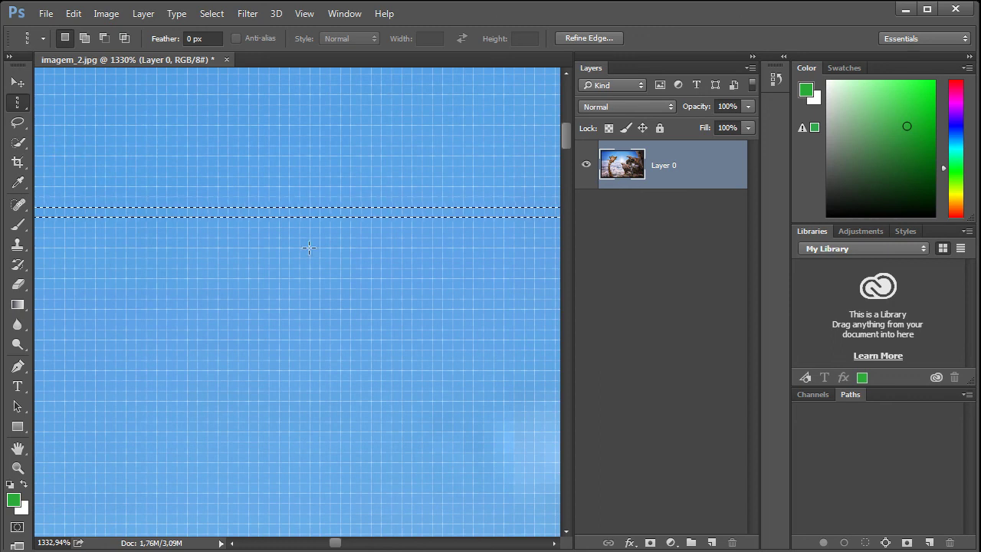
left_click_drag(194, 147, 169, 259)
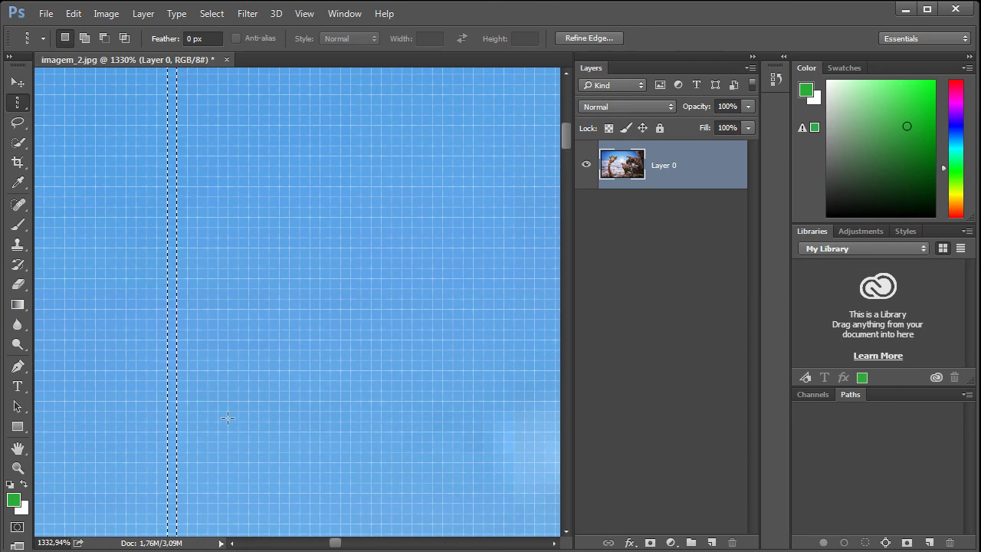
Zoom out to view the whole image with the column selection.
scroll(203, 335, "down", 3)
scroll(203, 338, "down", 2)
scroll(204, 340, "down", 2)
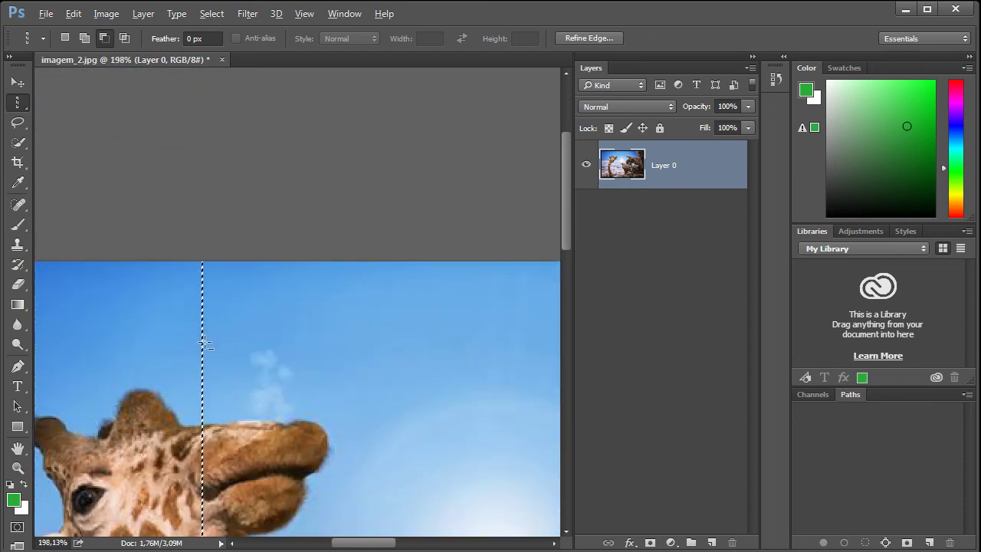
scroll(205, 345, "down", 2)
scroll(208, 350, "down", 1)
scroll(210, 356, "down", 1)
key("alt")
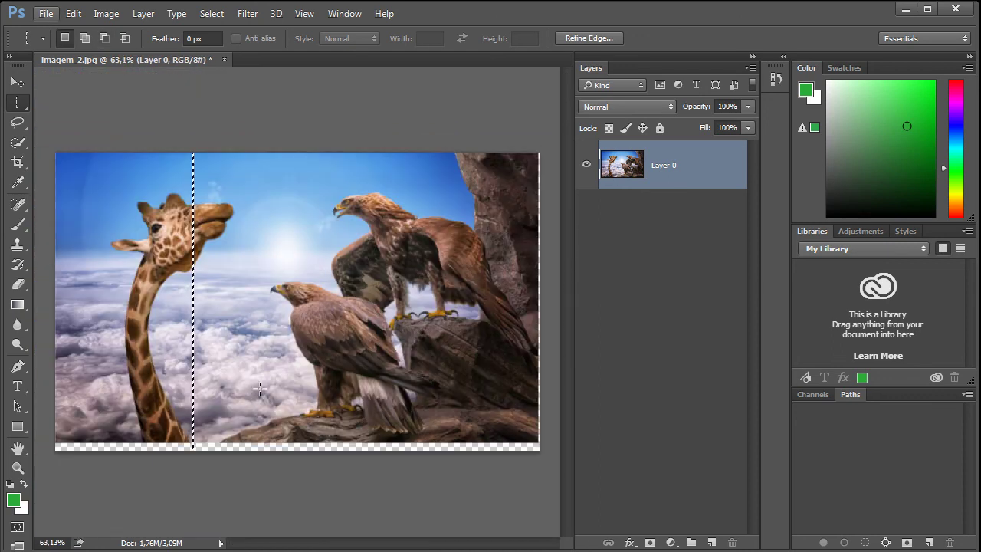